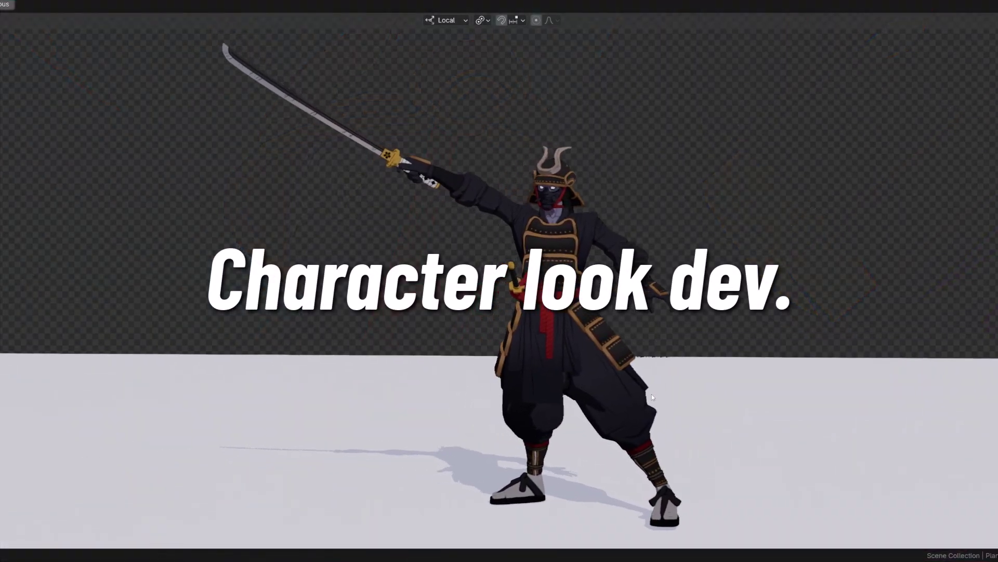
Orbit around the posed samurai to inspect its back, sides and left profile.
middle_click_drag(651, 394, 550, 395)
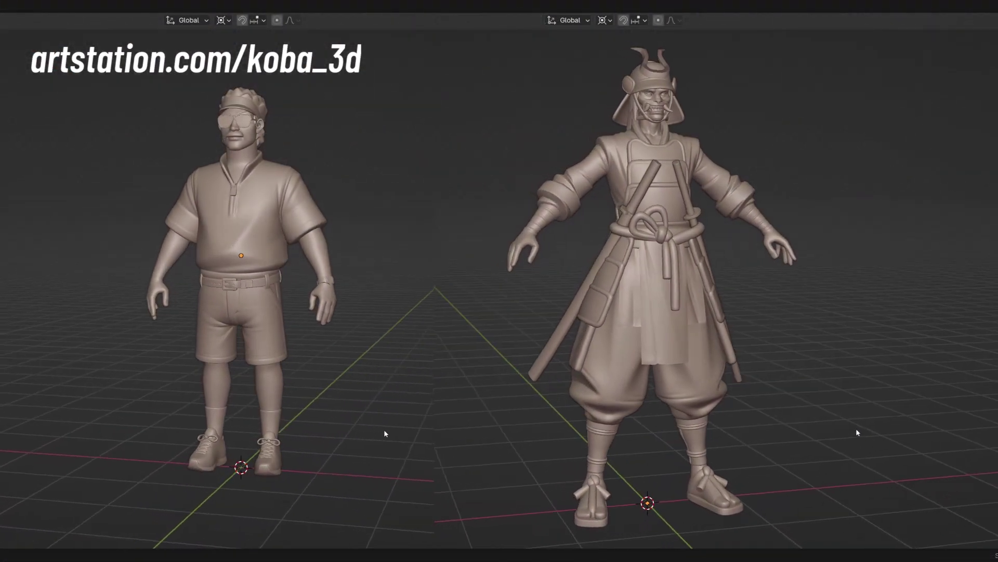
middle_click_drag(857, 432, 984, 433)
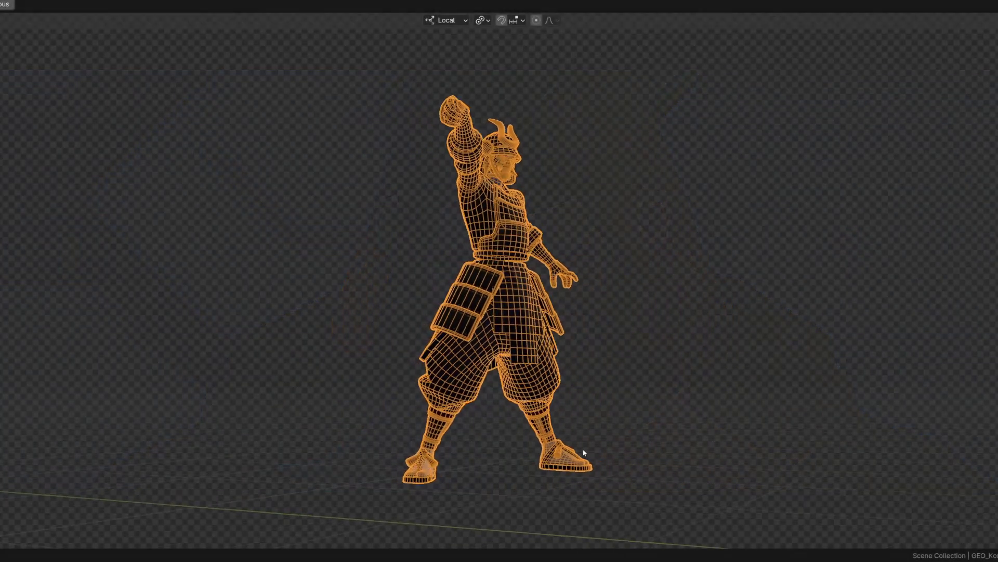
middle_click_drag(584, 453, 750, 449)
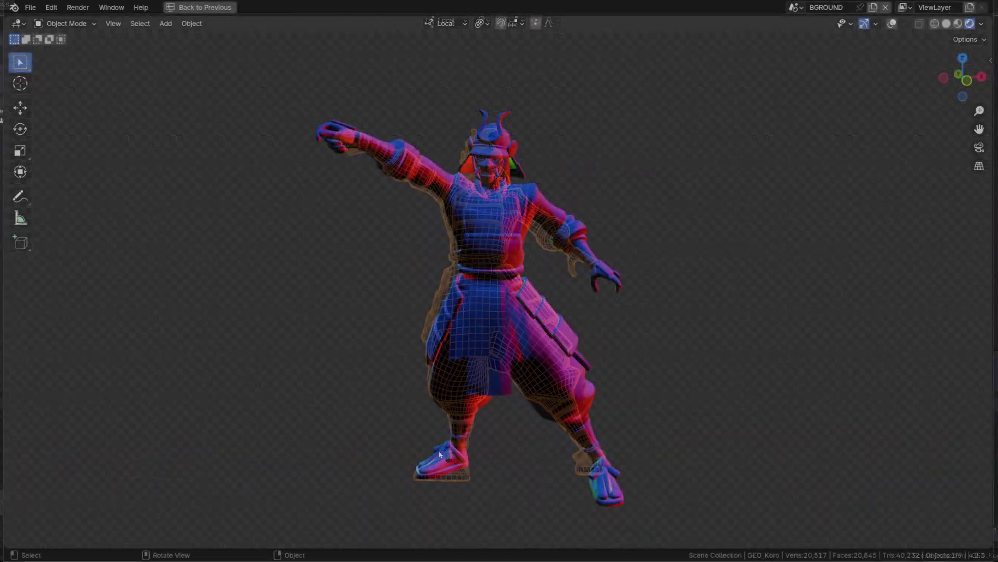
mouse_move(489, 465)
middle_mouse_down()
mouse_move(504, 467)
mouse_move(240, 451)
middle_mouse_up()
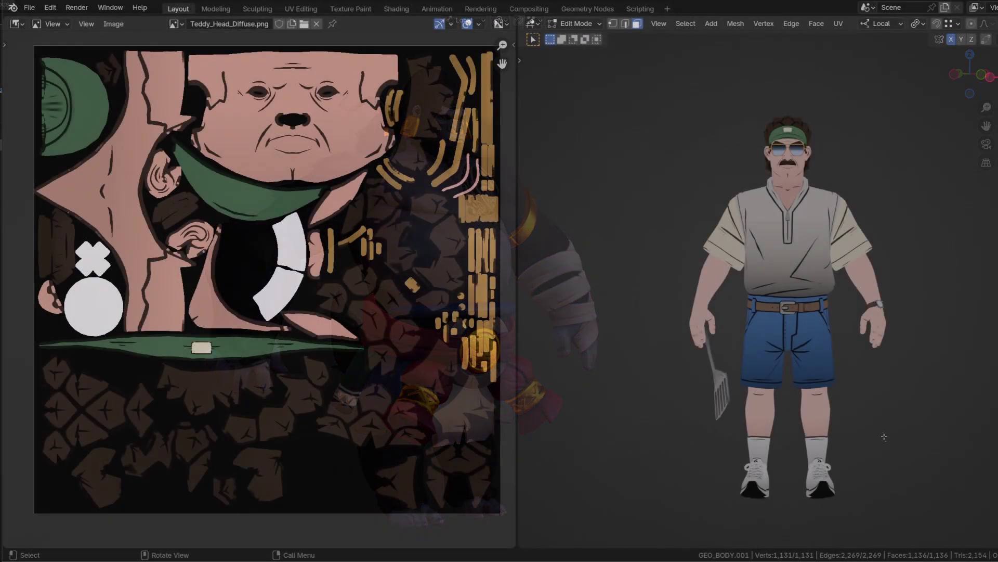
middle_click_drag(884, 436, 852, 425)
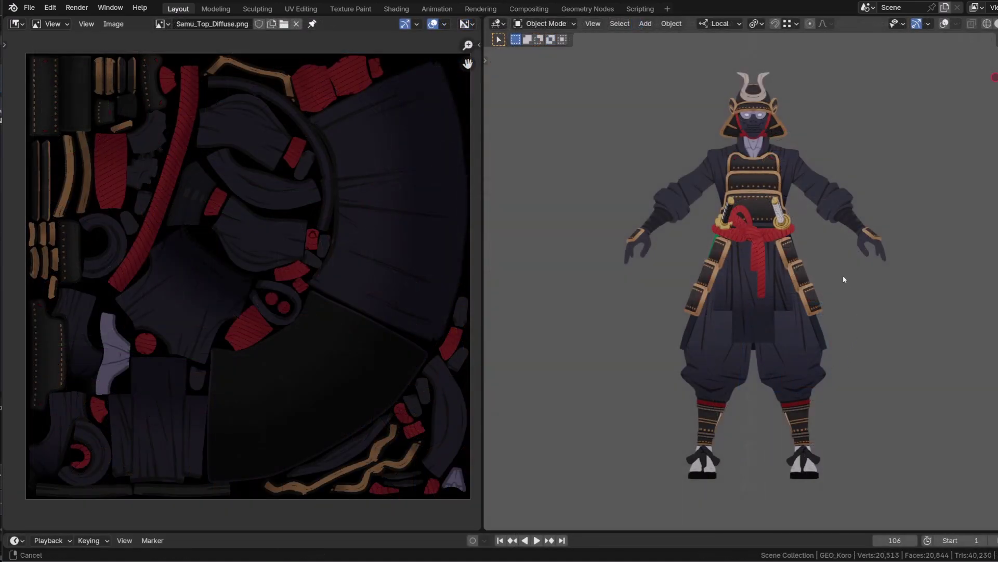
middle_click_drag(843, 279, 874, 333, "shift")
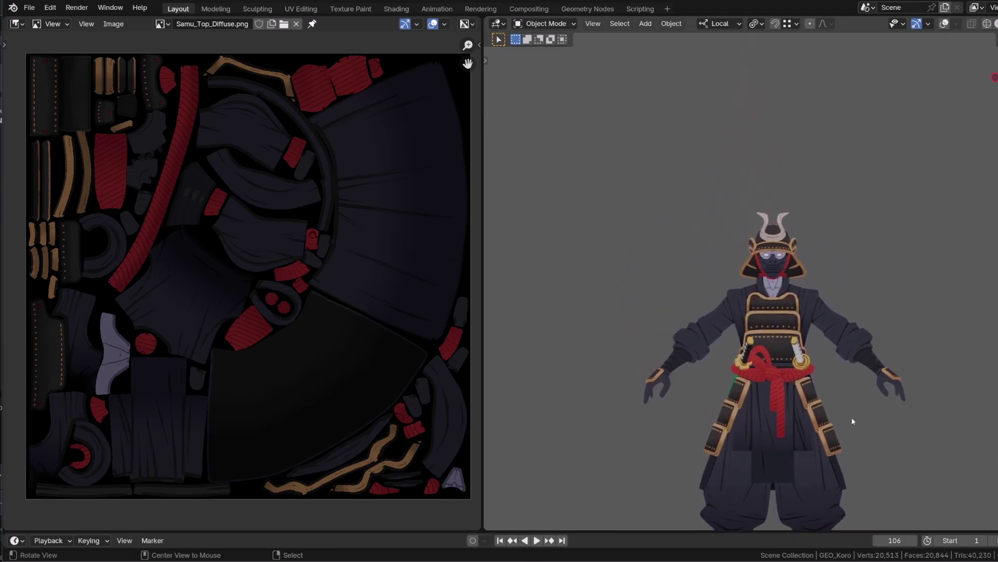
scroll(884, 338, "up", 8)
middle_click_drag(941, 360, 812, 177)
scroll(782, 373, "down", 6)
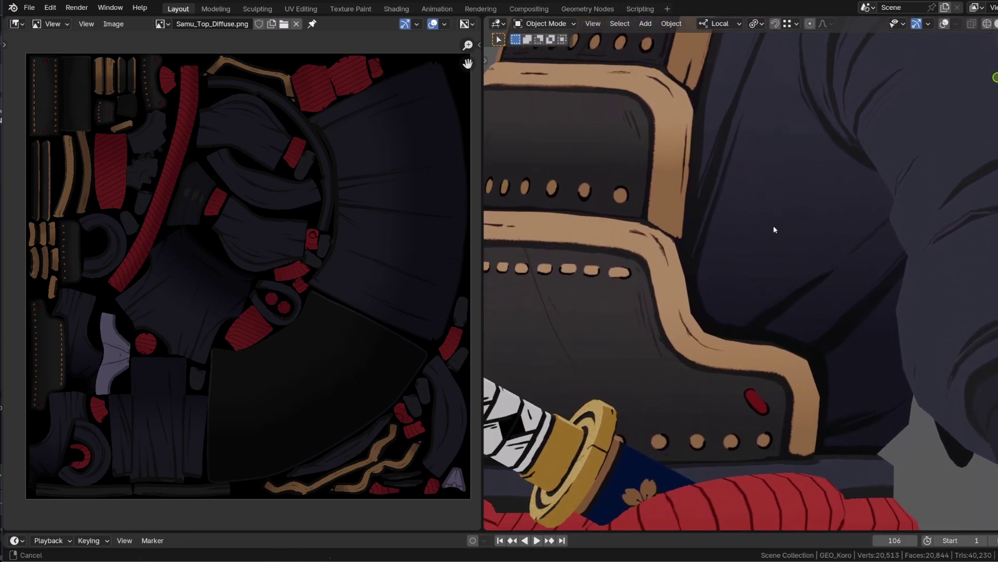
Orbit the samurai head from a near-frontal to a right three-quarter view.
scroll(760, 292, "down", 3)
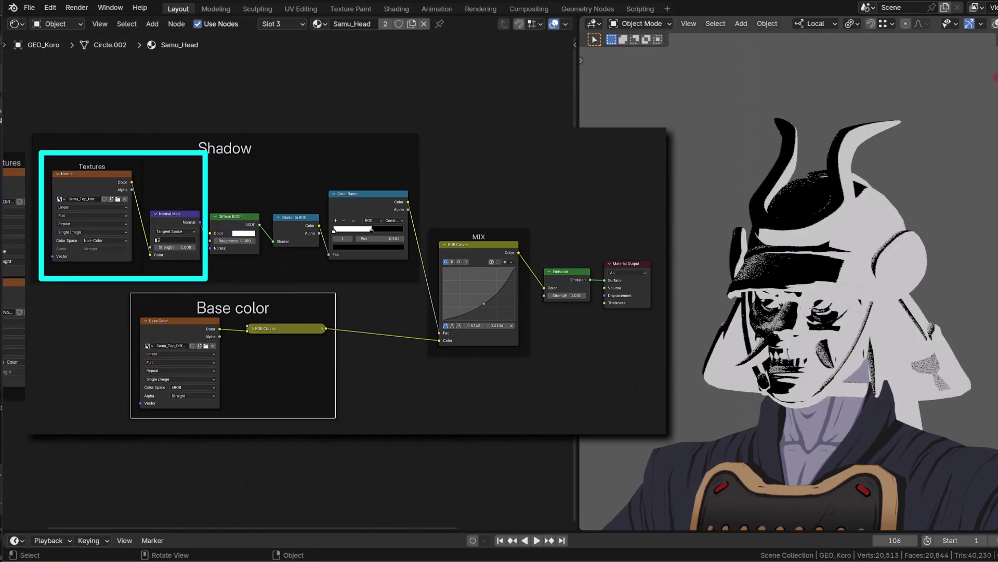
mouse_move(676, 320)
middle_mouse_down()
mouse_move(700, 321)
mouse_move(676, 324)
middle_mouse_up()
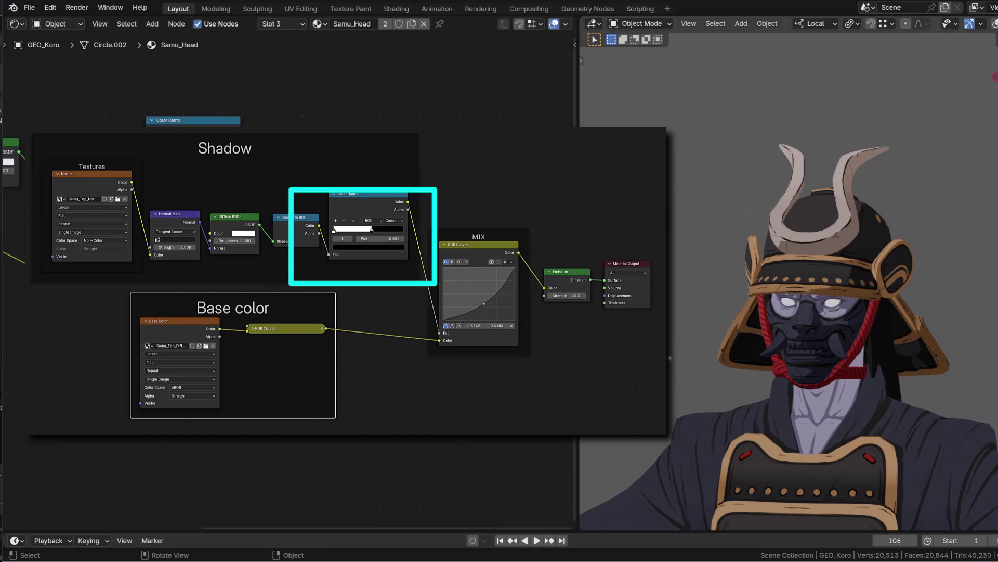
mouse_move(670, 358)
middle_mouse_down()
mouse_move(741, 357)
mouse_move(708, 358)
middle_mouse_up()
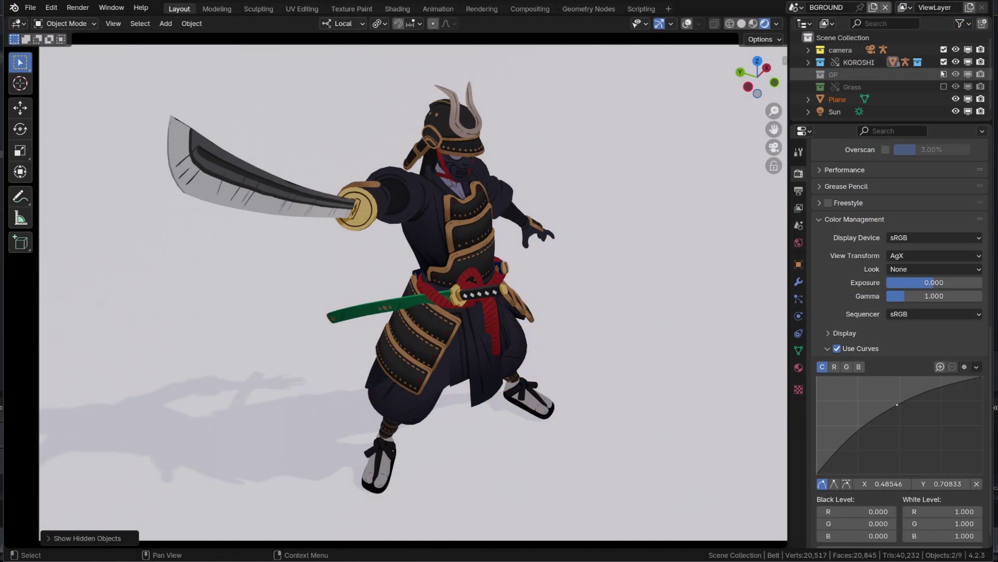
Show the samurai's line-art outlines, then add a blank Grease Pencil object.
left_click(944, 74)
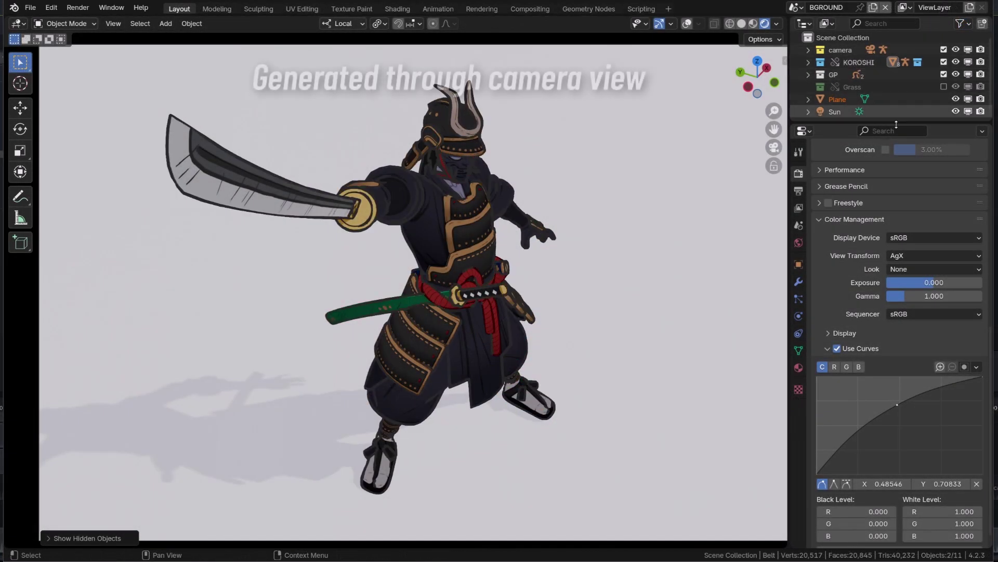
middle_click_drag(672, 344, 613, 325)
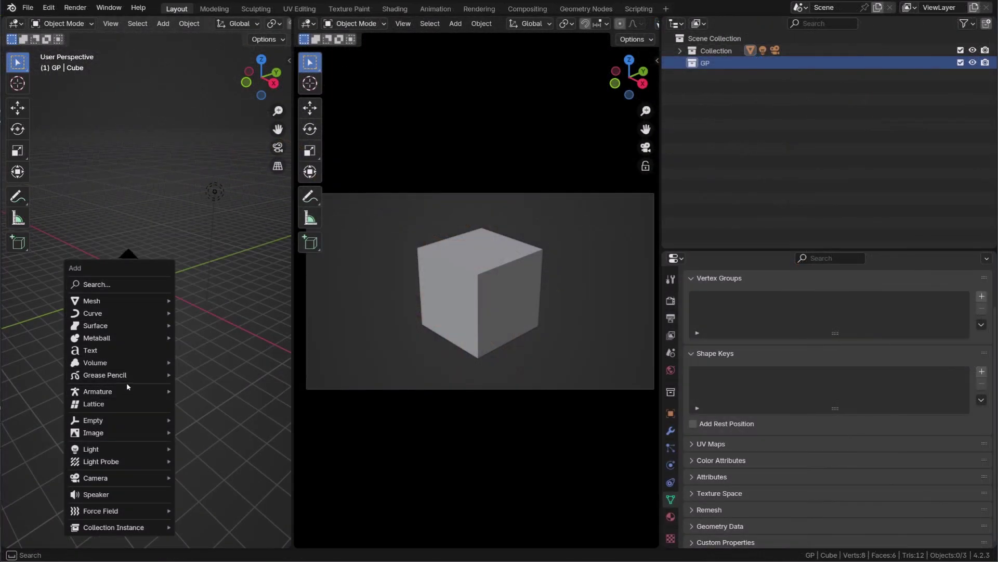
mouse_move(127, 380)
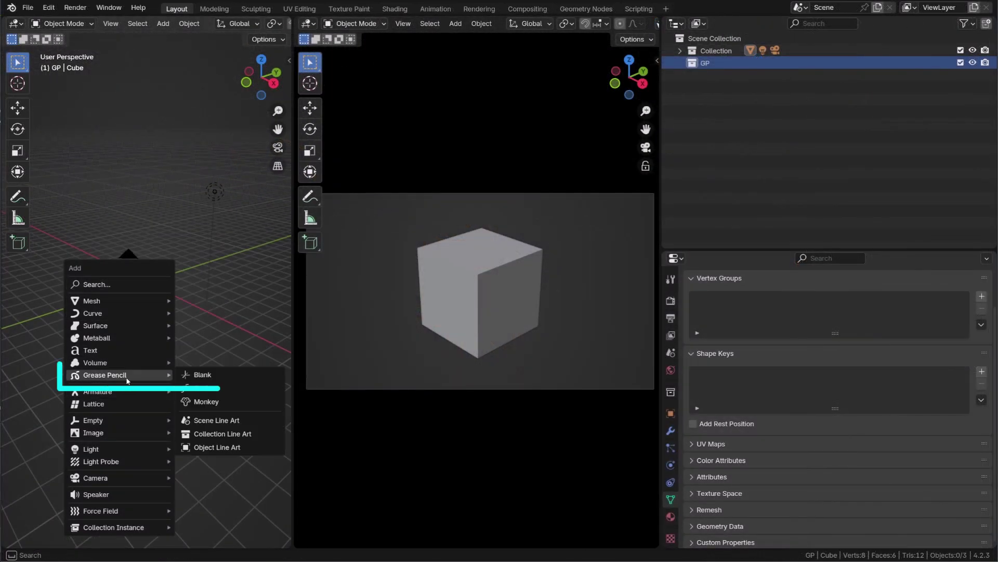
left_click(202, 375)
Add a Line Art modifier tracing Collection onto GP_Layer with the Black material.
left_click(671, 431)
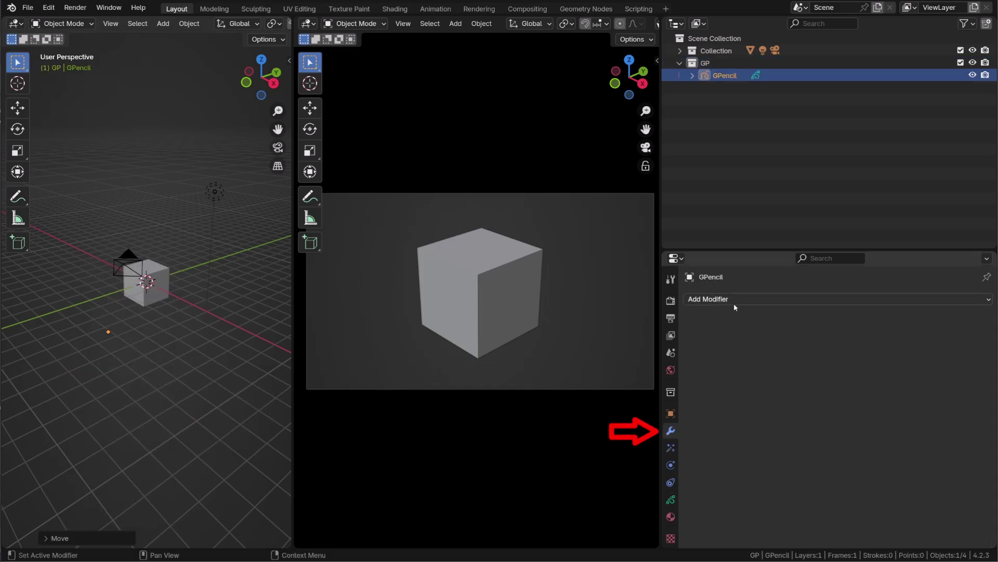
left_click(734, 303)
left_click(780, 399)
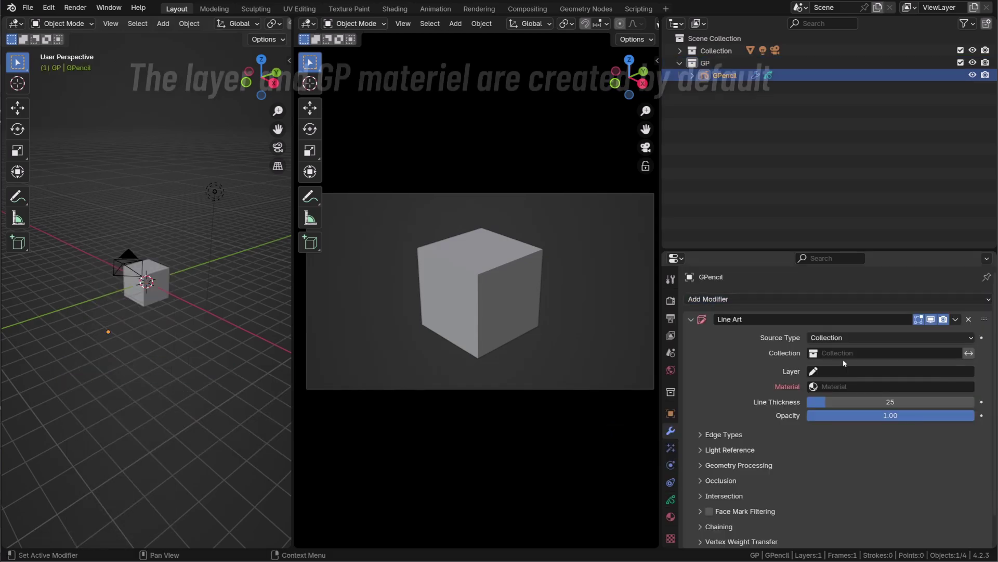
left_click(839, 354)
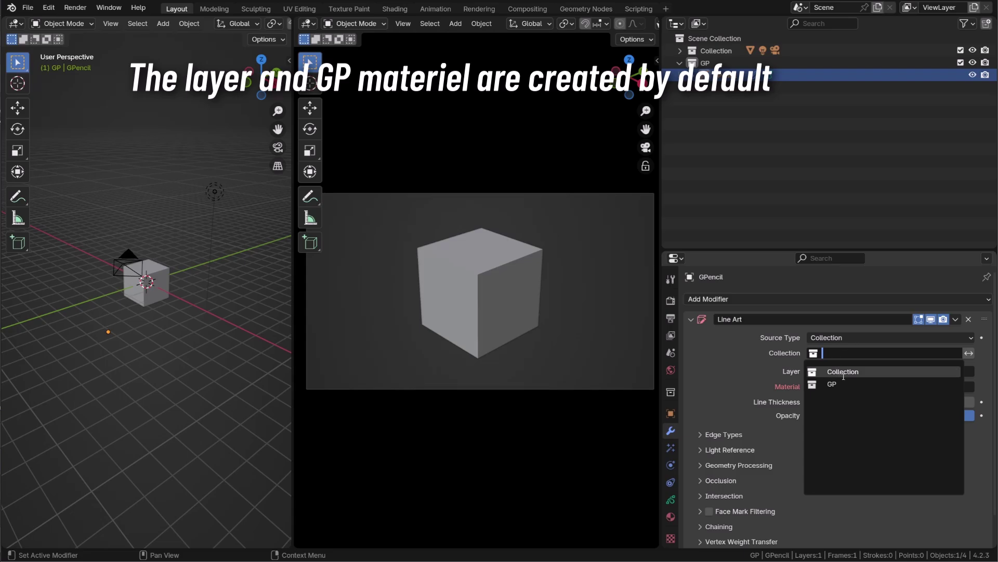
left_click(843, 371)
left_click(890, 371)
left_click(837, 389)
left_click(890, 387)
left_click(832, 404)
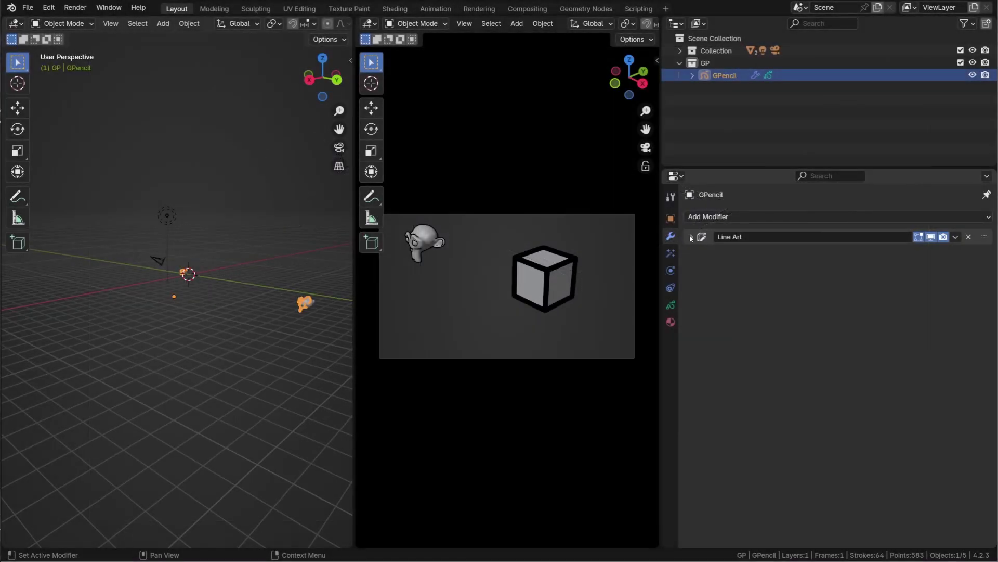
Add a Vertex Weight Proximity modifier targeting Camera, limited to GP_Layer.
left_click(691, 238)
left_click(727, 217)
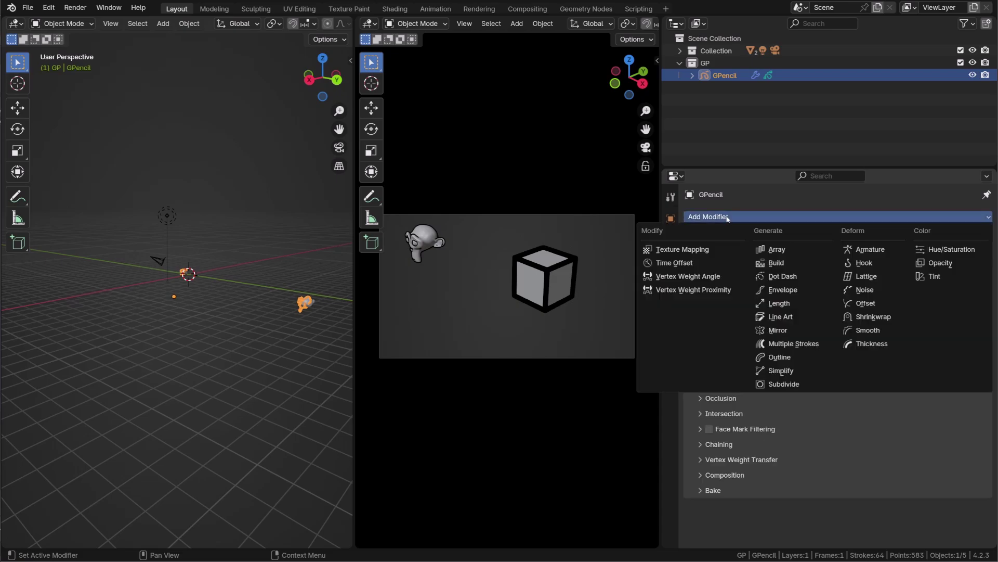
left_click(720, 290)
left_click(691, 237)
left_click(841, 288)
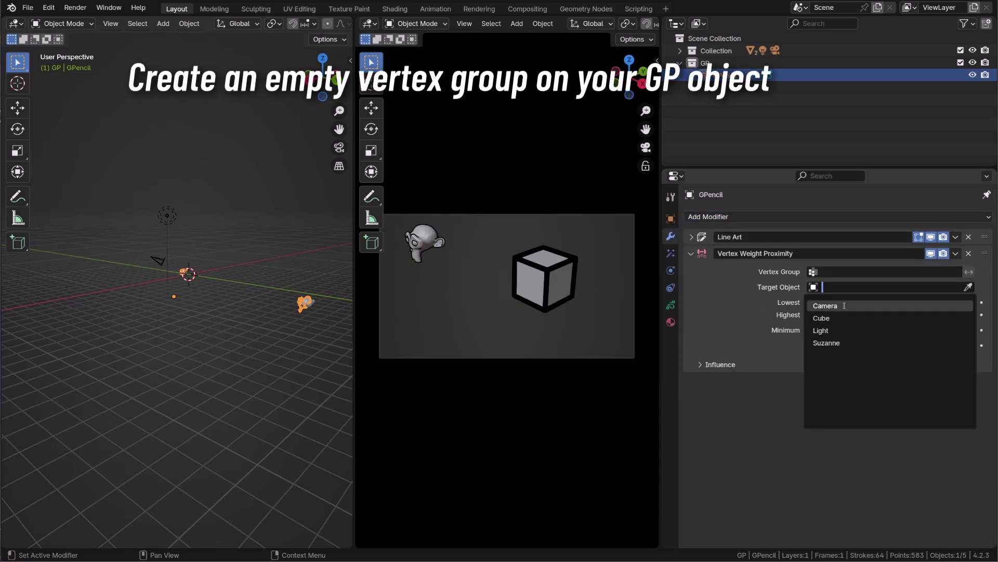
left_click(844, 306)
left_click(718, 364)
left_click(839, 383)
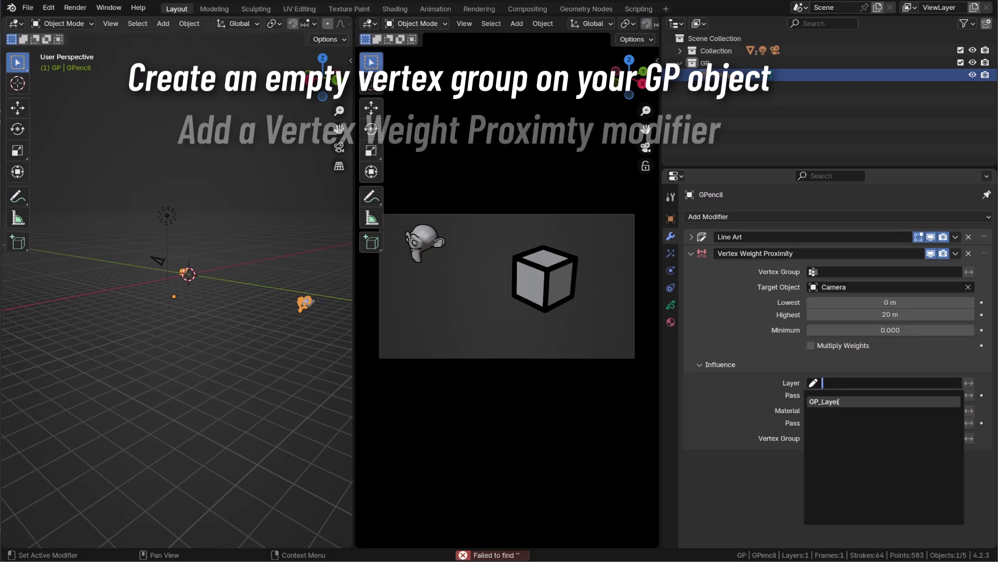
left_click(832, 402)
Add a Thickness modifier and move the cube toward the camera to test it.
left_click(759, 217)
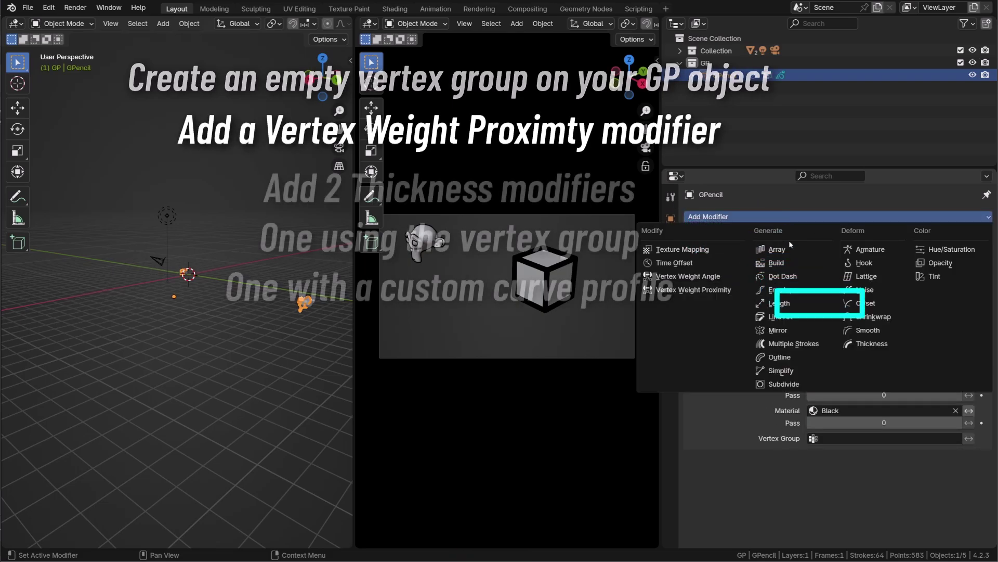
left_click(870, 345)
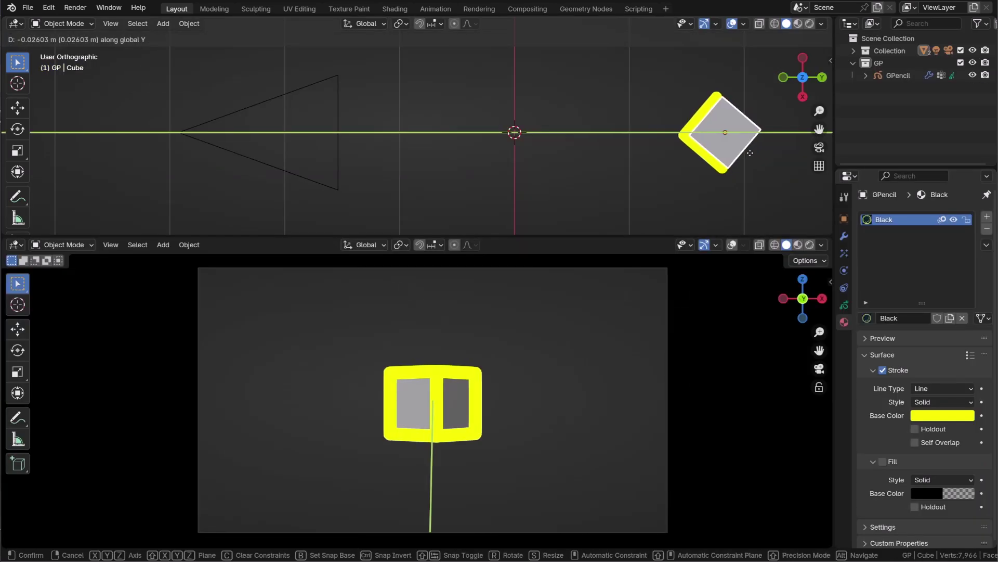
left_click_drag(749, 153, 712, 195)
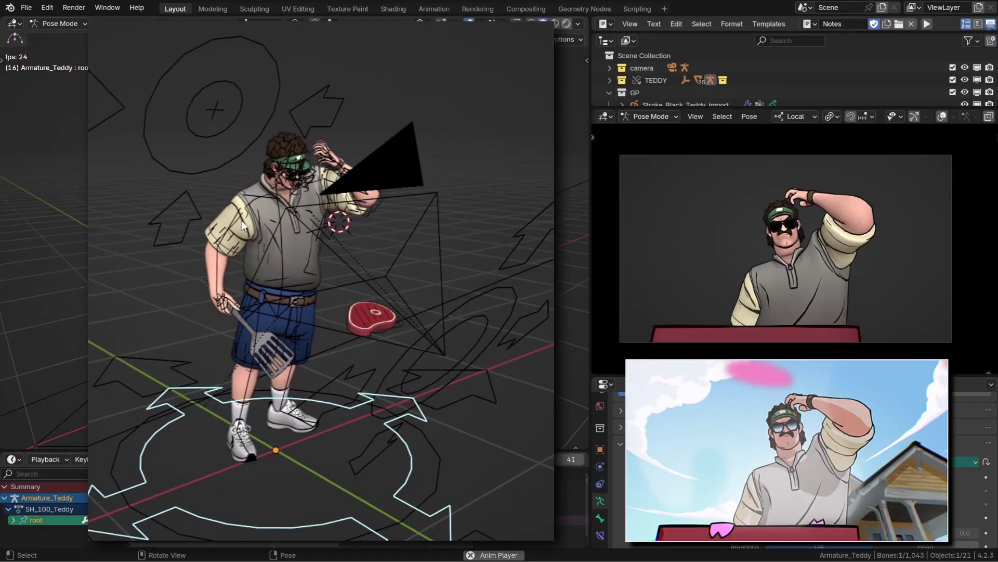
Select all Teddy bones and check the poses at frames 1, 26, 33 and 26.
key("a")
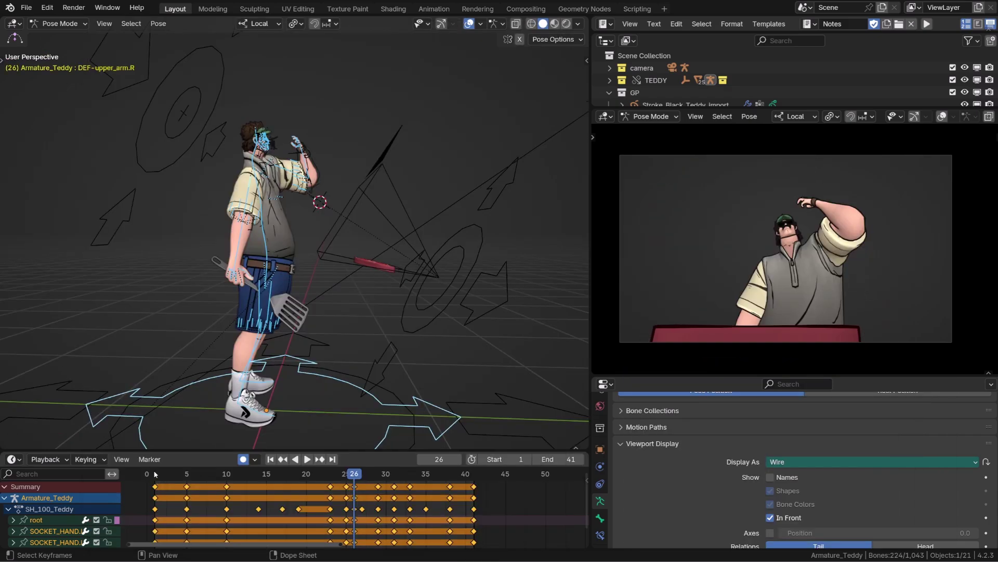
left_click(155, 475)
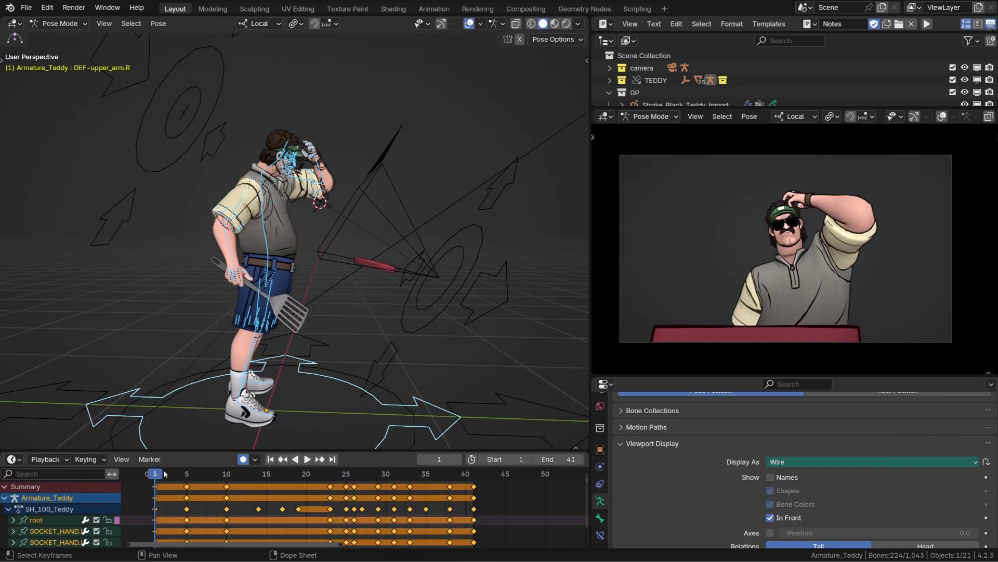
left_click(354, 476)
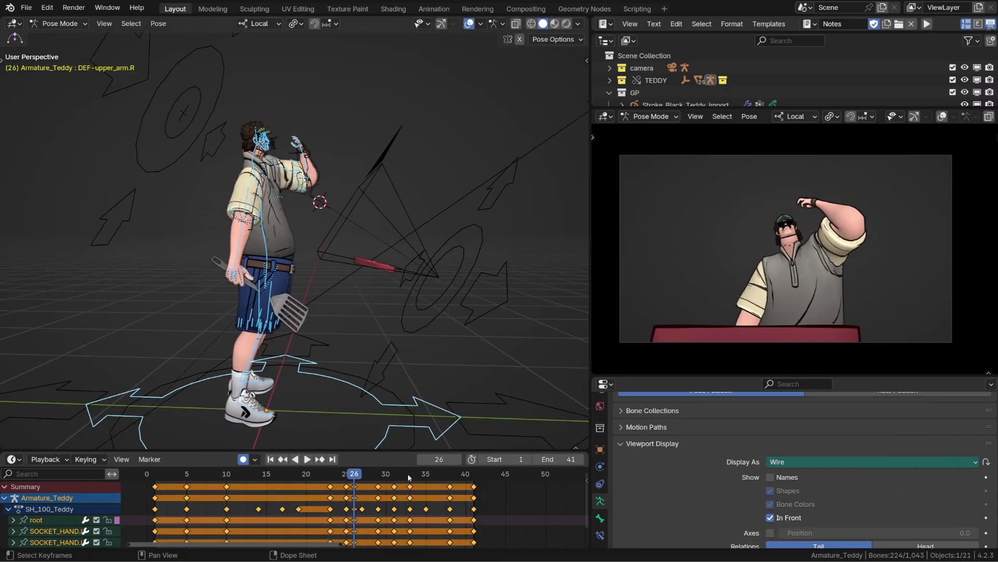
left_click(408, 474)
left_click(354, 474)
Play the samurai shot, stop at frame 22, and step to 26 while orbiting each pose.
left_click(154, 474)
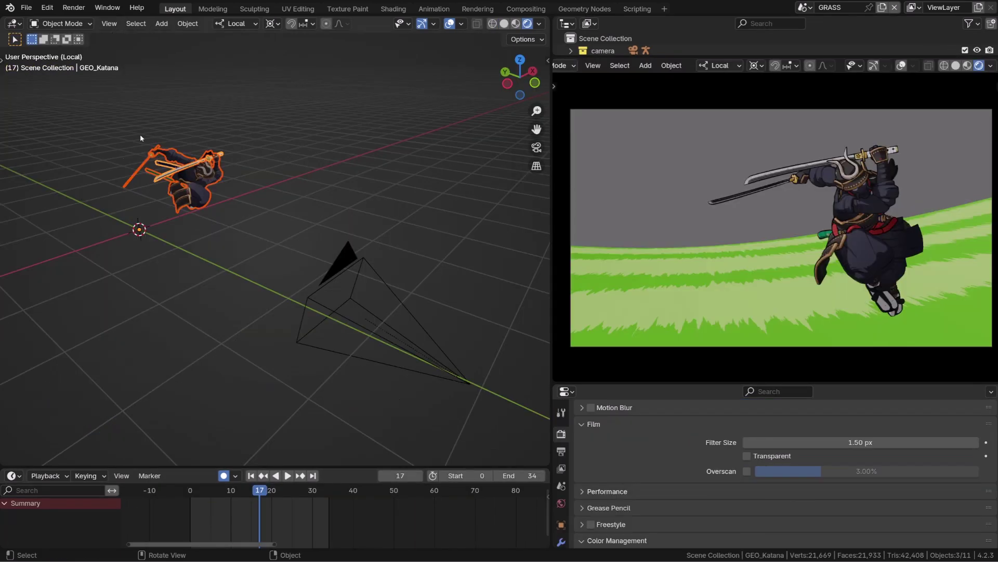
key("space")
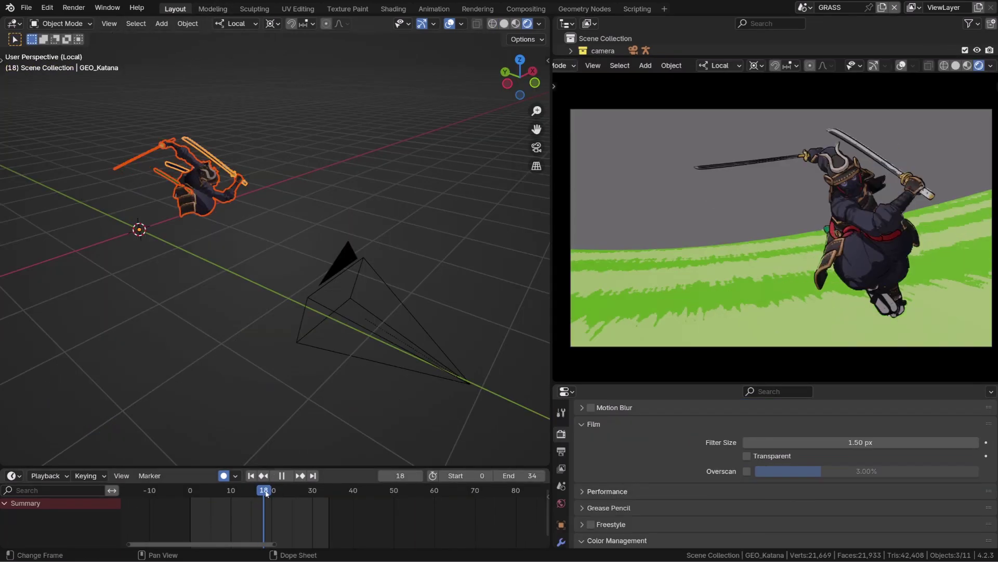
key("space")
middle_click_drag(333, 400, 379, 443)
key("Right")
key("Right")
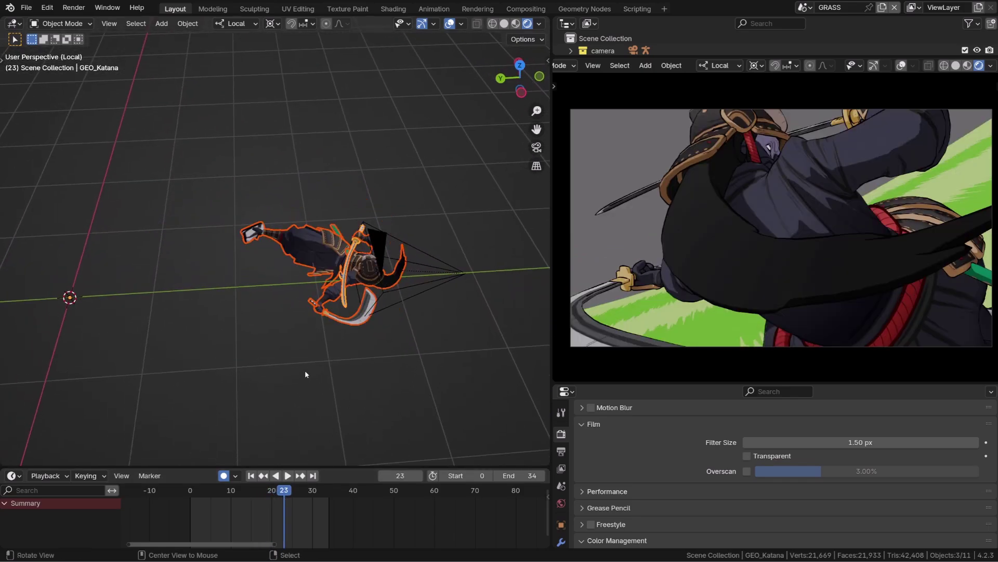
middle_click_drag(305, 370, 356, 367)
key("Right")
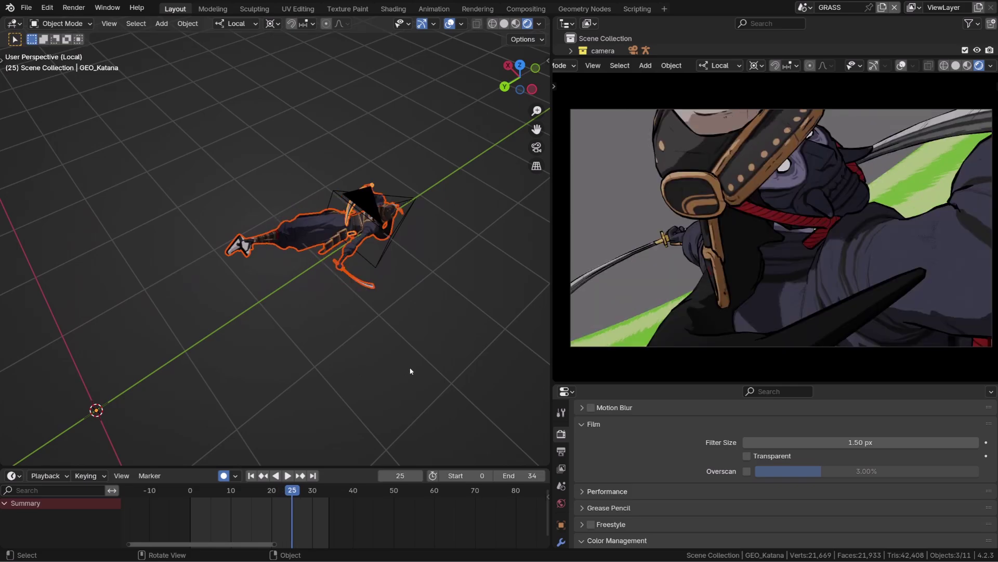
middle_click_drag(468, 370, 452, 401)
key("Right")
key("Right")
key("Right")
key("Right")
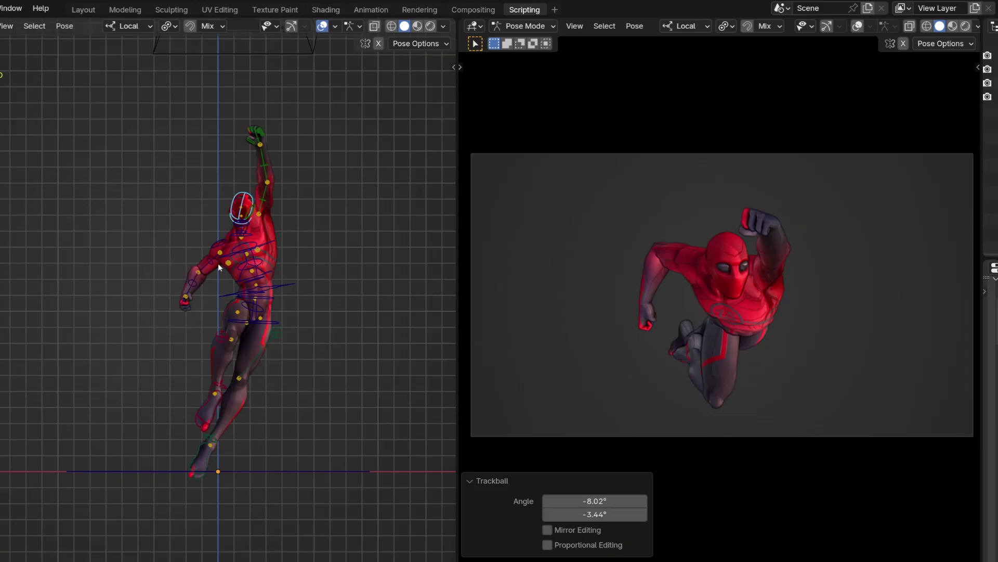
Trackball-rotate the red character's raised arm bone so the fist reaches higher.
left_click_drag(217, 263, 290, 205)
left_click_drag(314, 102, 286, 137)
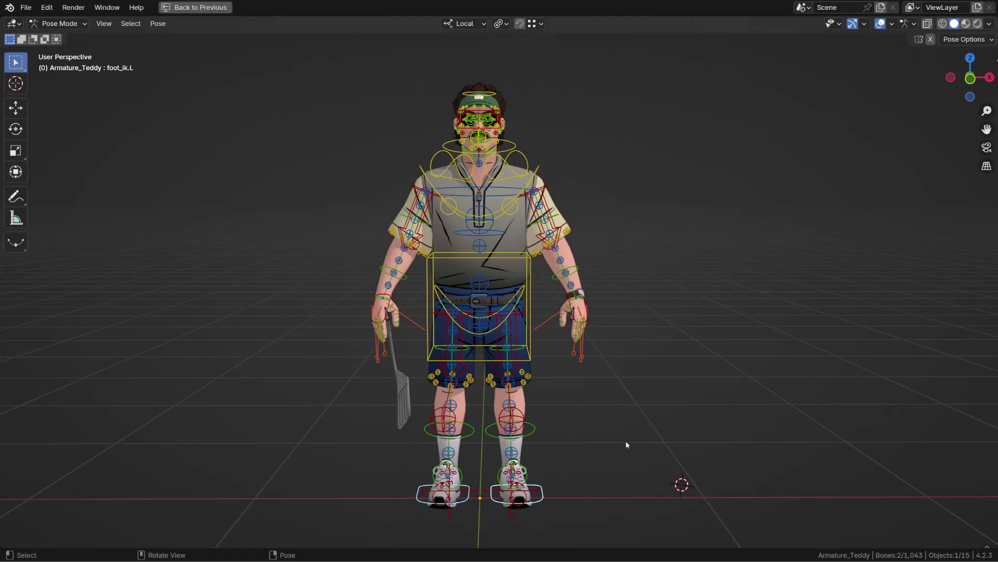
key("g")
middle_click_drag(584, 440, 533, 441)
middle_click_drag(487, 442, 183, 448)
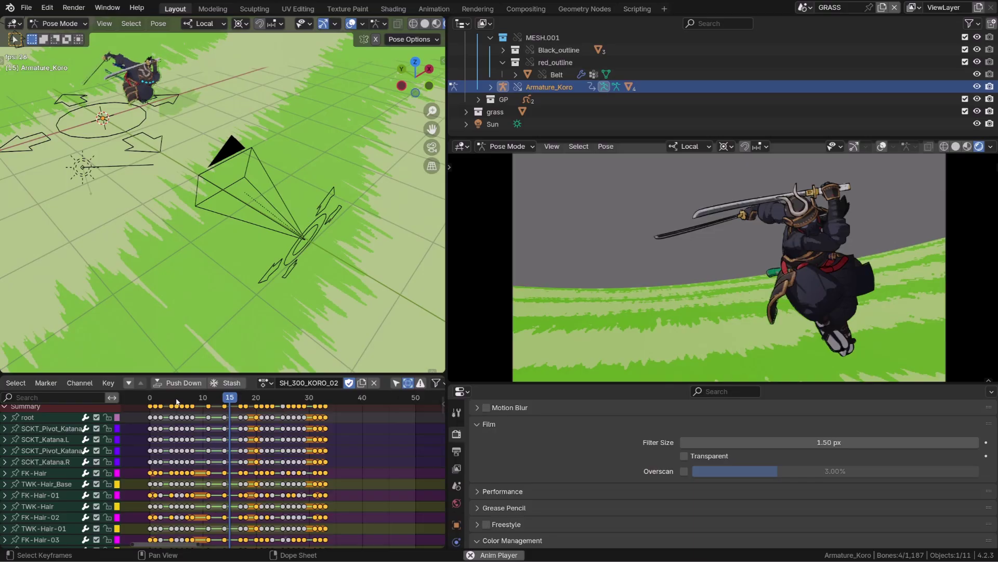
Scrub the shot from frame 6 to 8, then play the retimed samurai animation.
left_click_drag(182, 396, 193, 397)
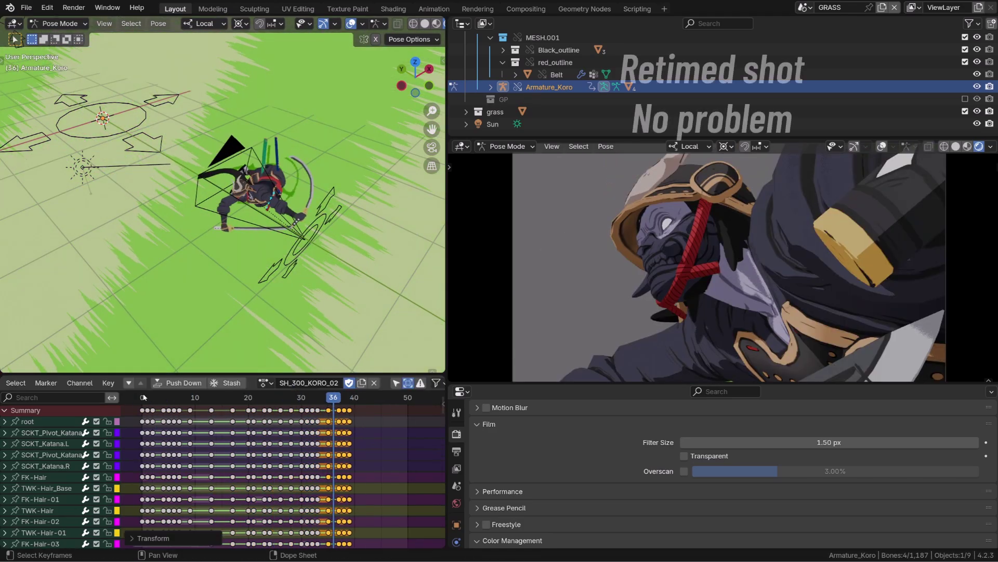
key("space")
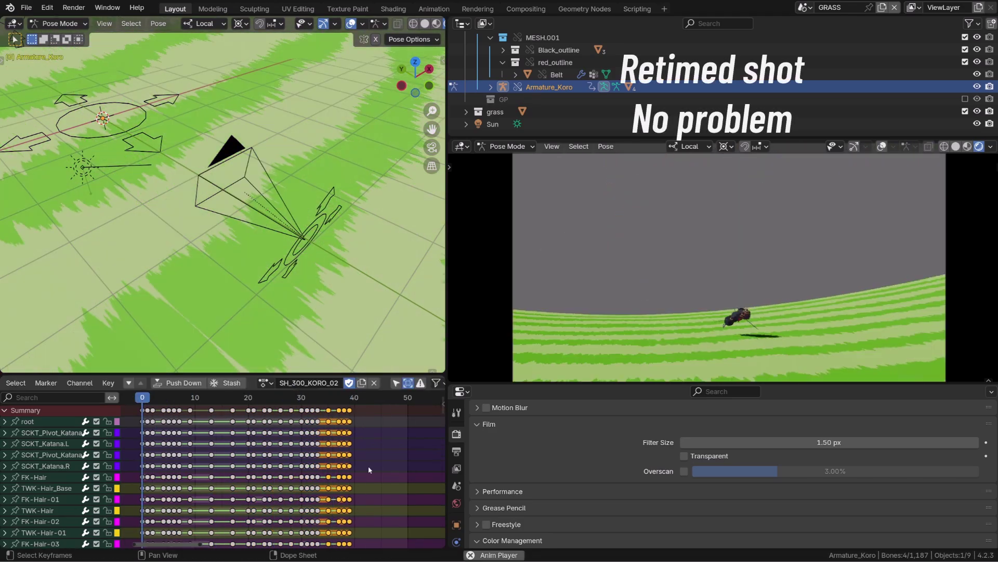